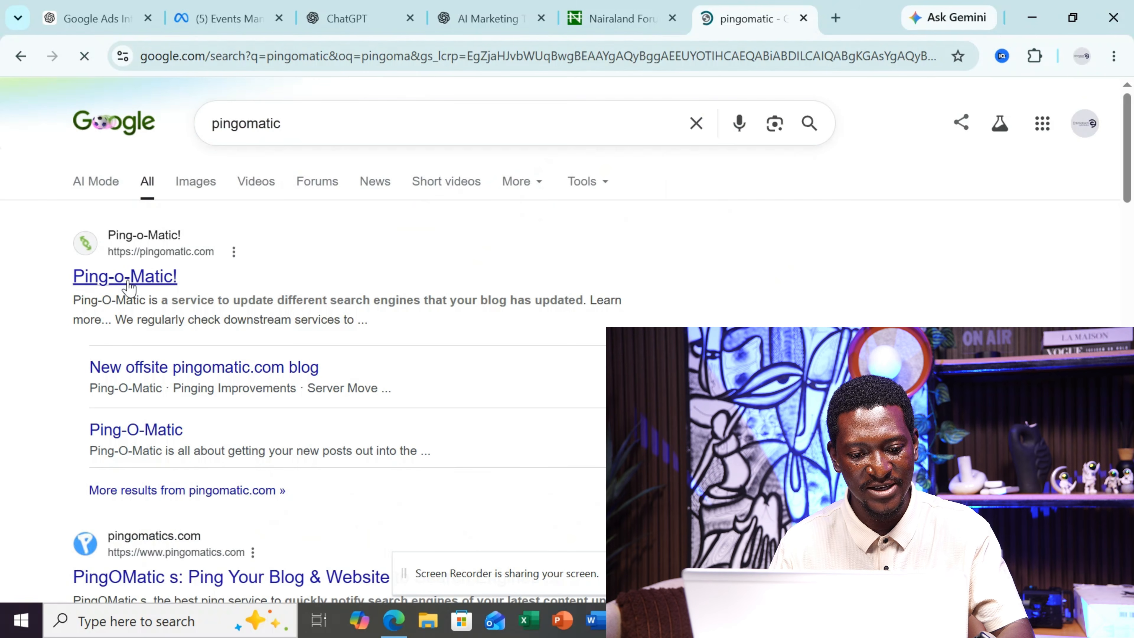
Open Ping-o-Matic and enter the blog name 'Digital maketing trend | ' plus the owner's name
click(128, 281)
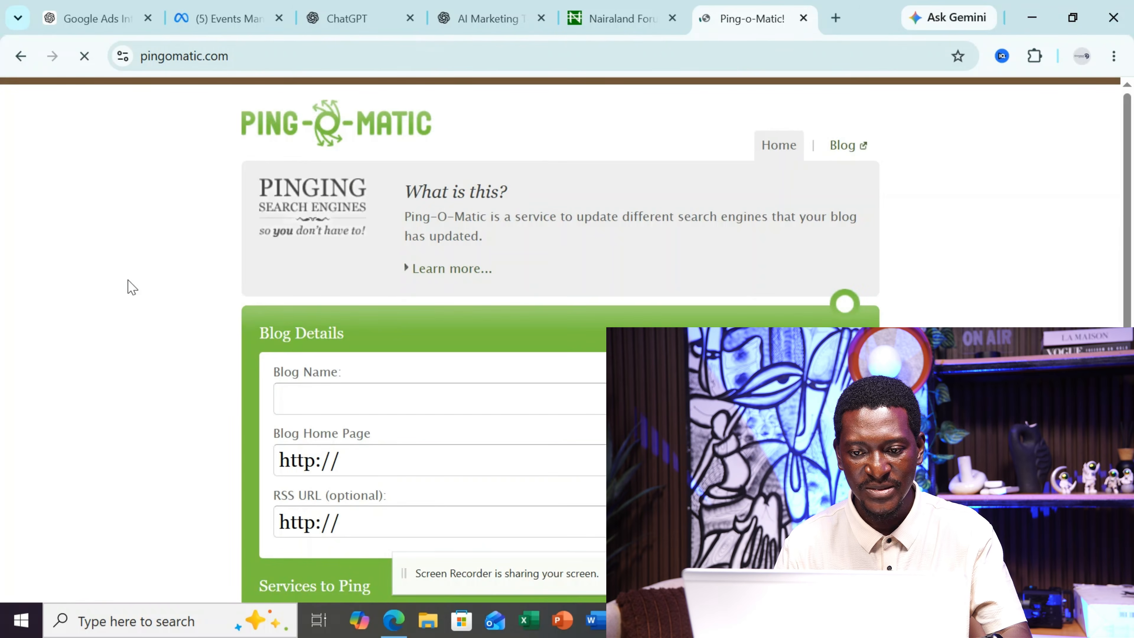
click(420, 400)
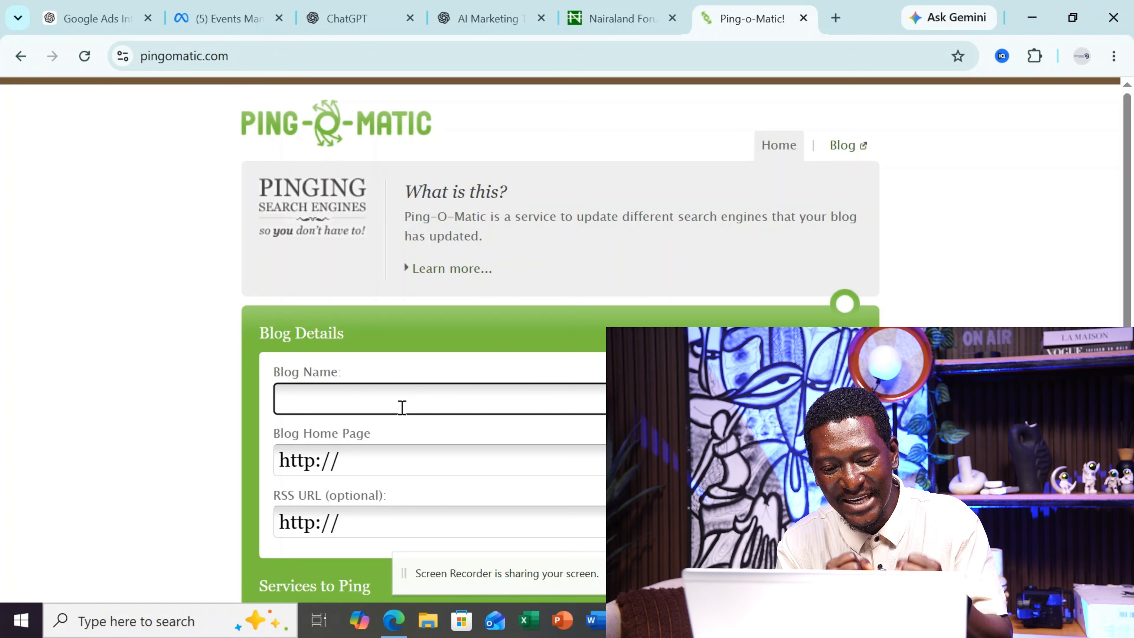
scroll(428, 463, down, 2)
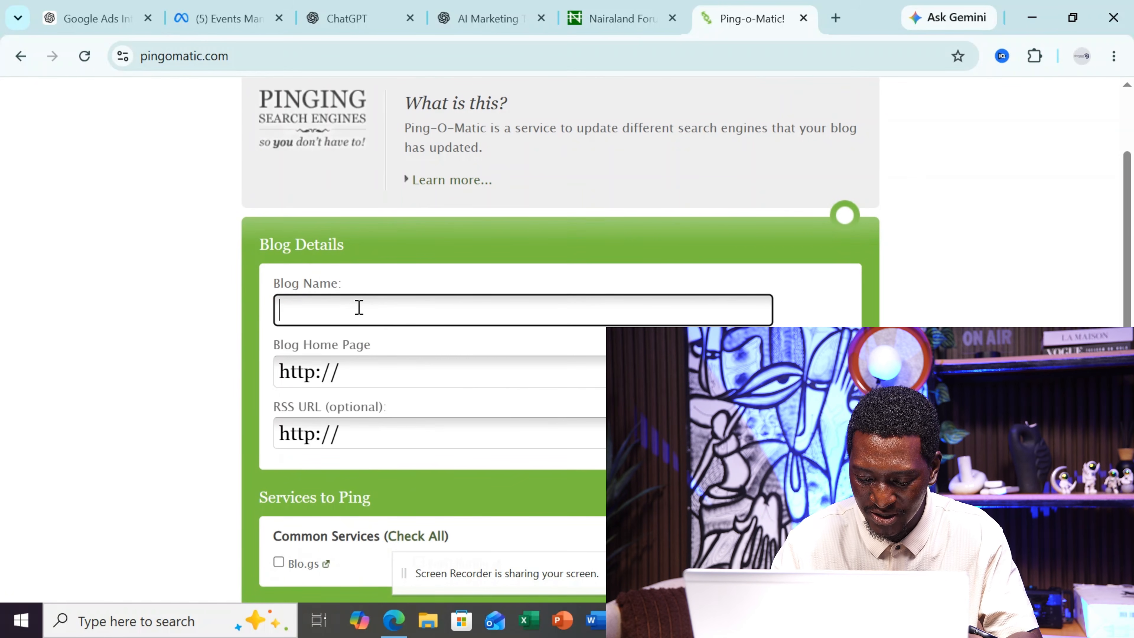
text(D)
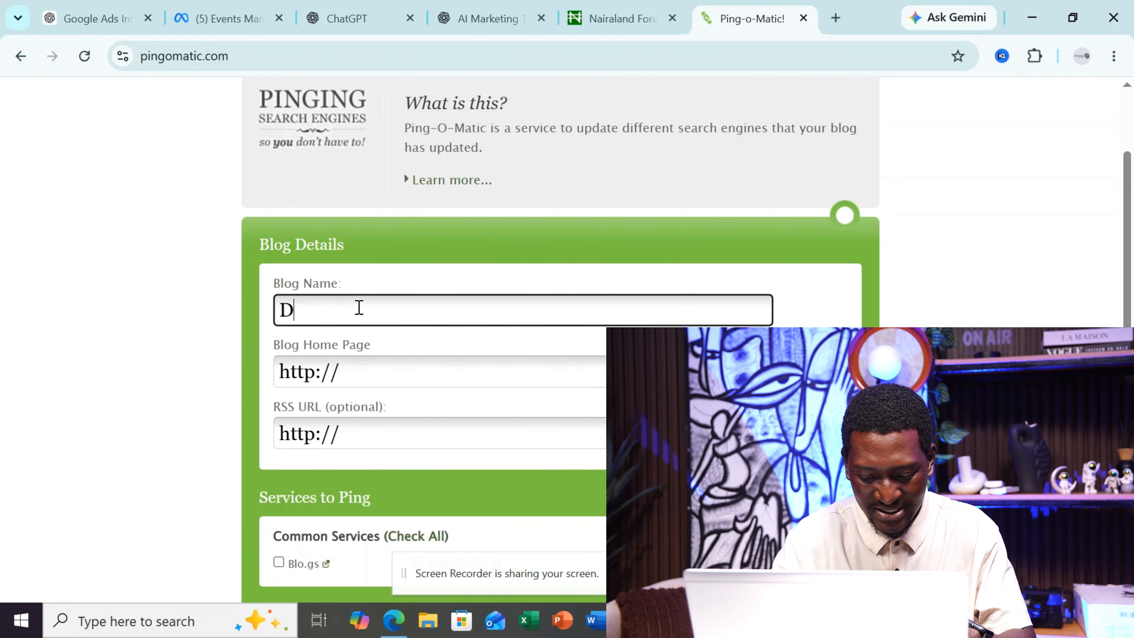
text(igital ma)
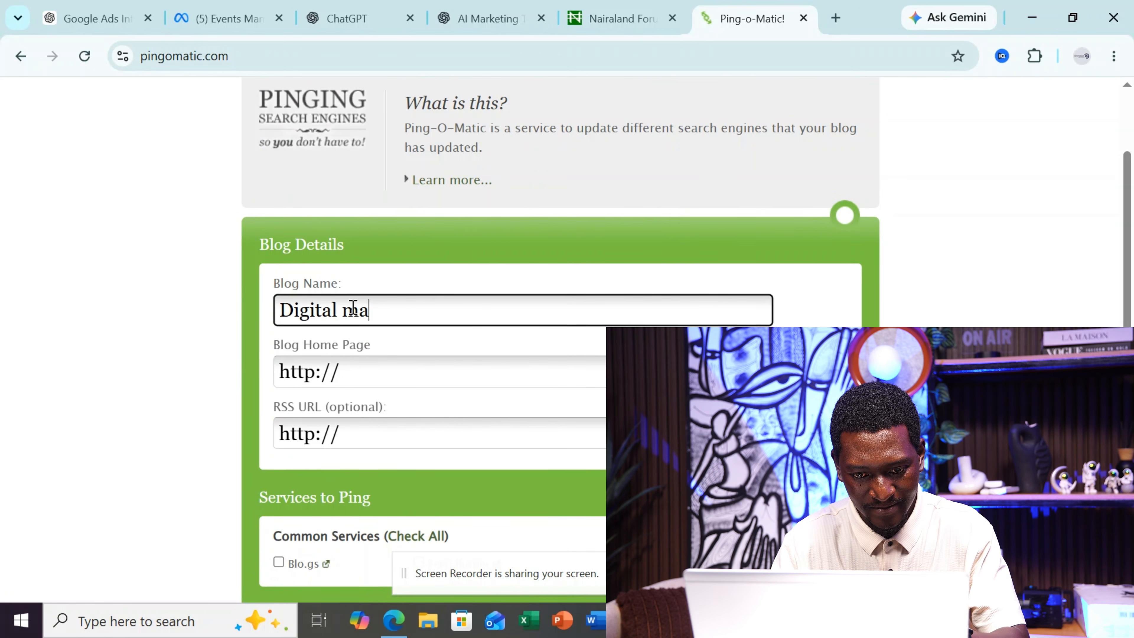
text(keting trend)
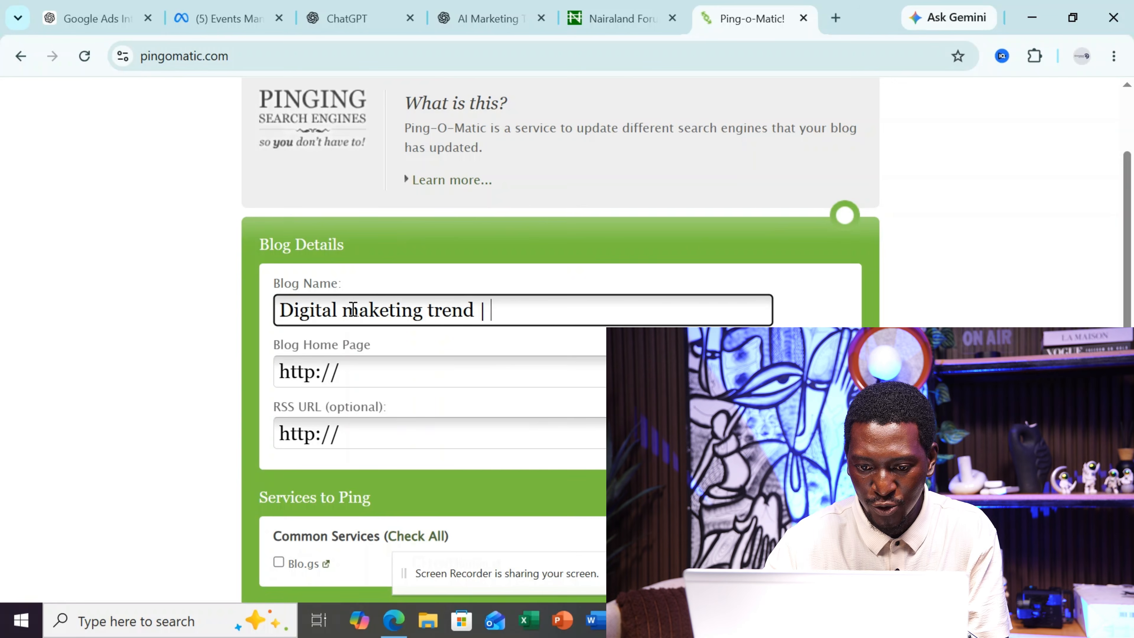
text( | Olajire )
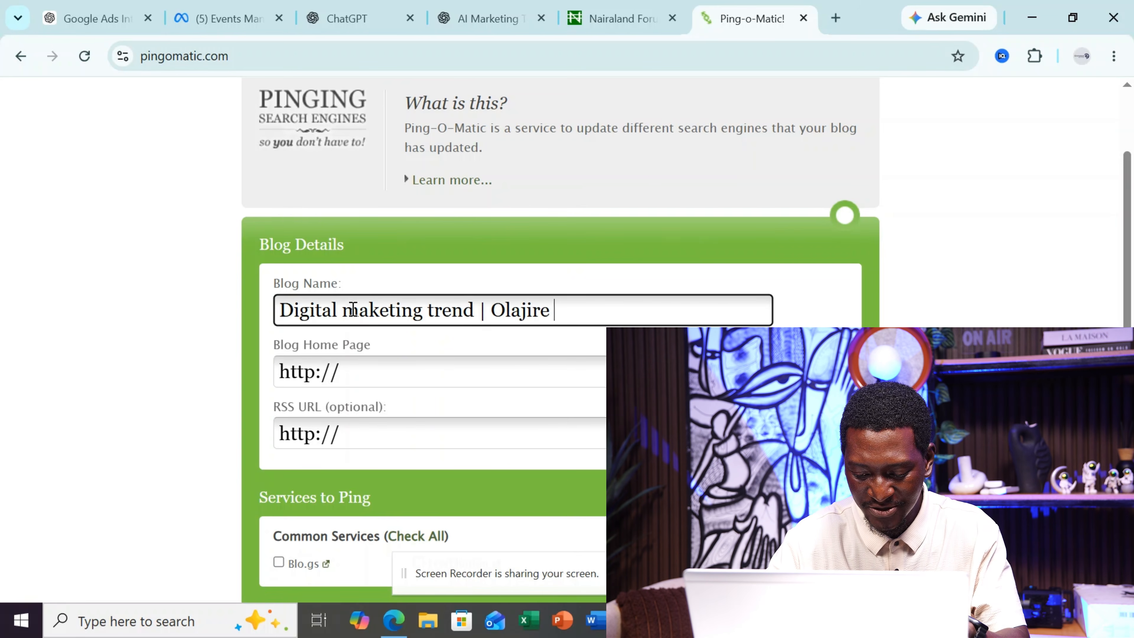
text(Olawale E)
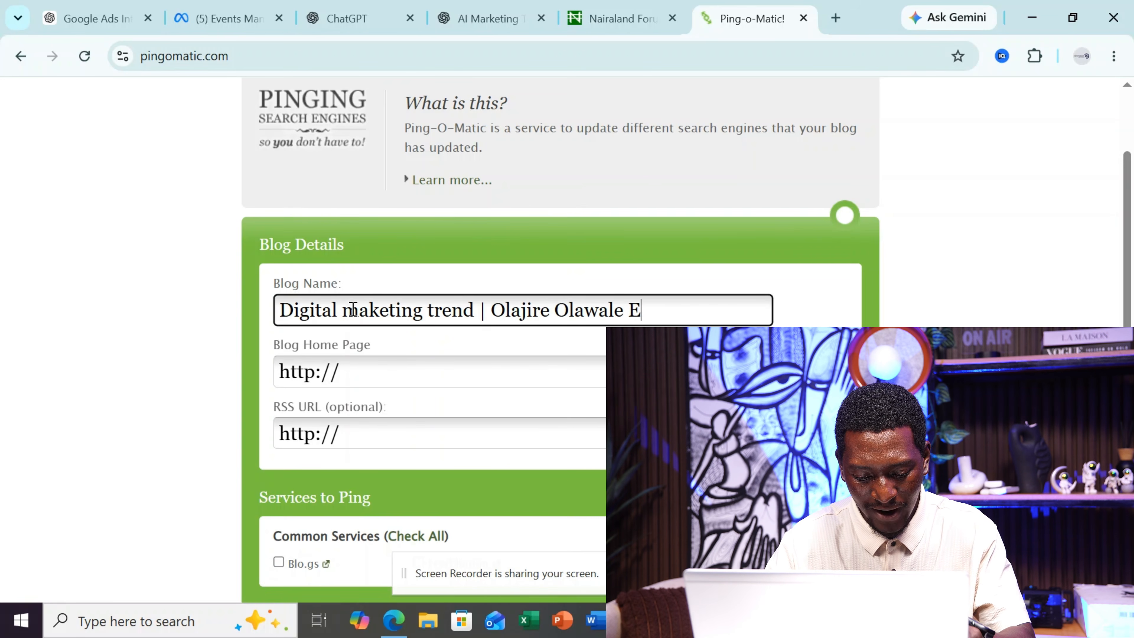
text(mmanuel)
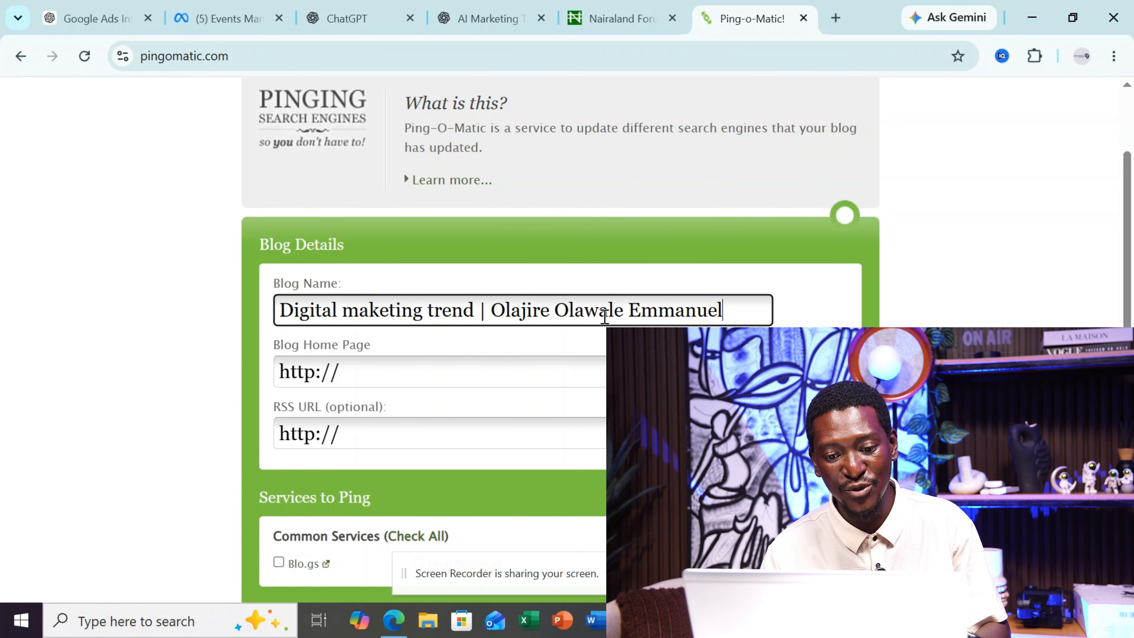
Select the Blog Home Page field and submit the form with Send Pings
scroll(509, 380, down, 2)
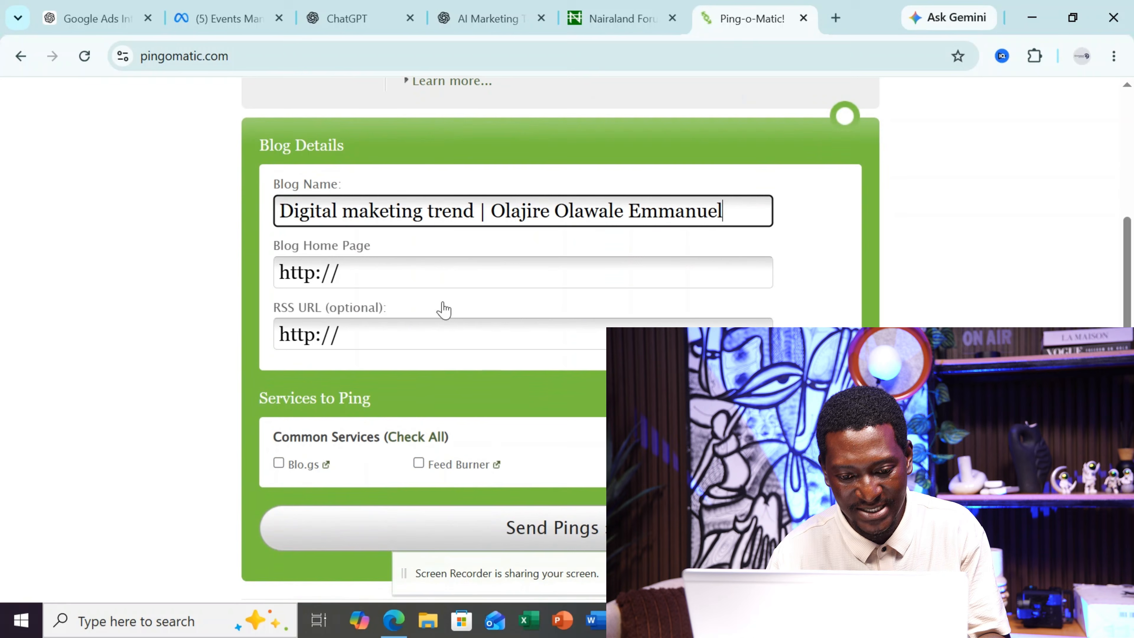
click(418, 269)
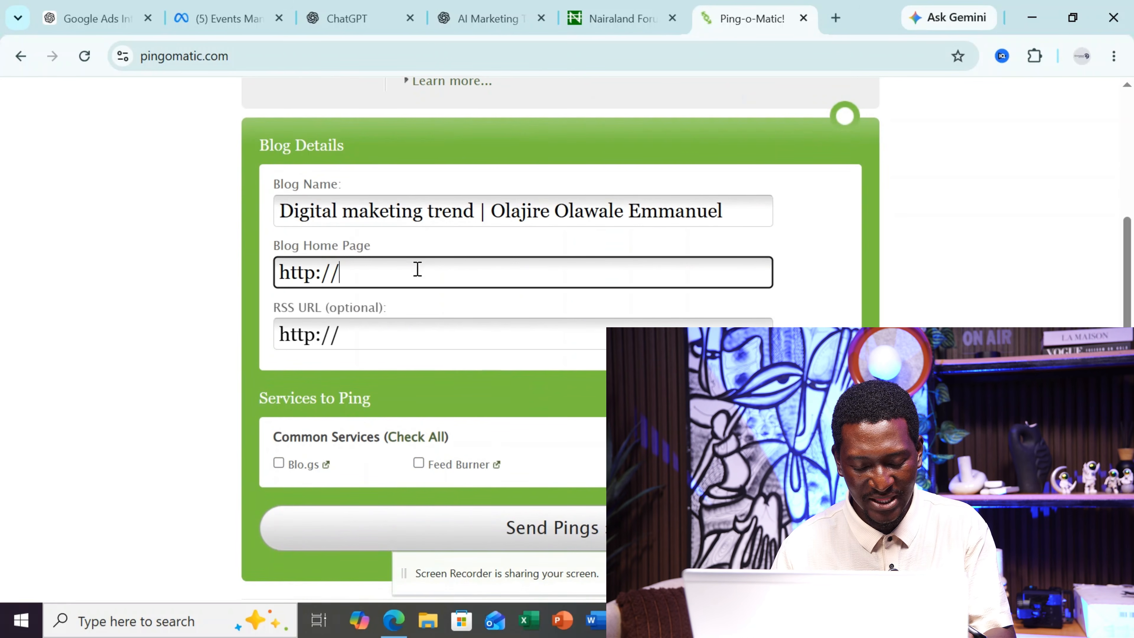
scroll(418, 269, down, 1)
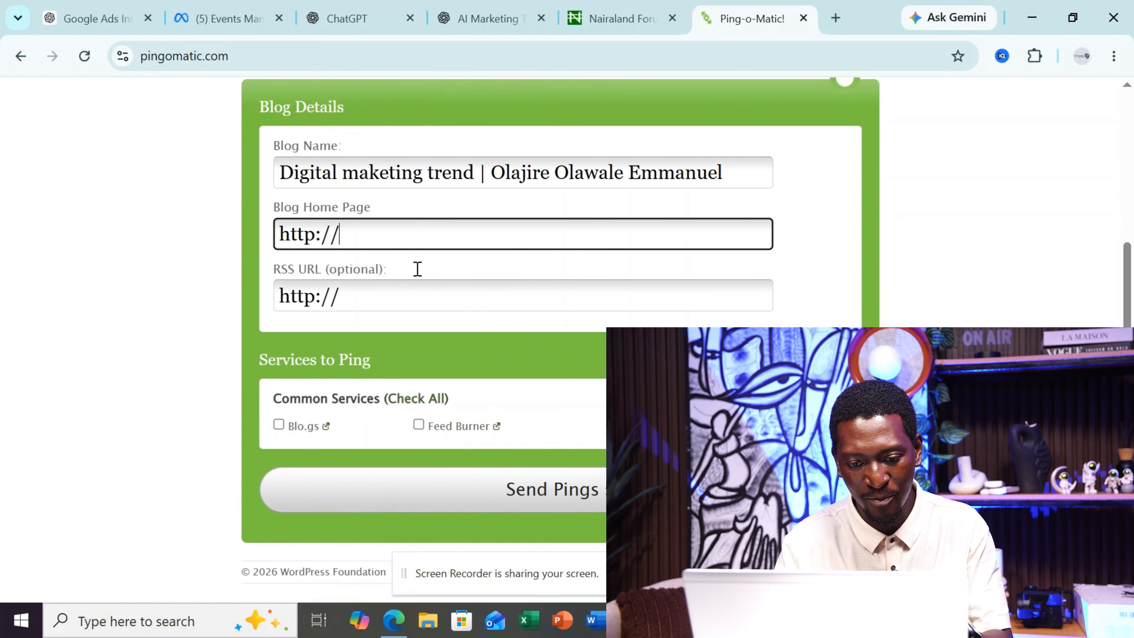
click(554, 491)
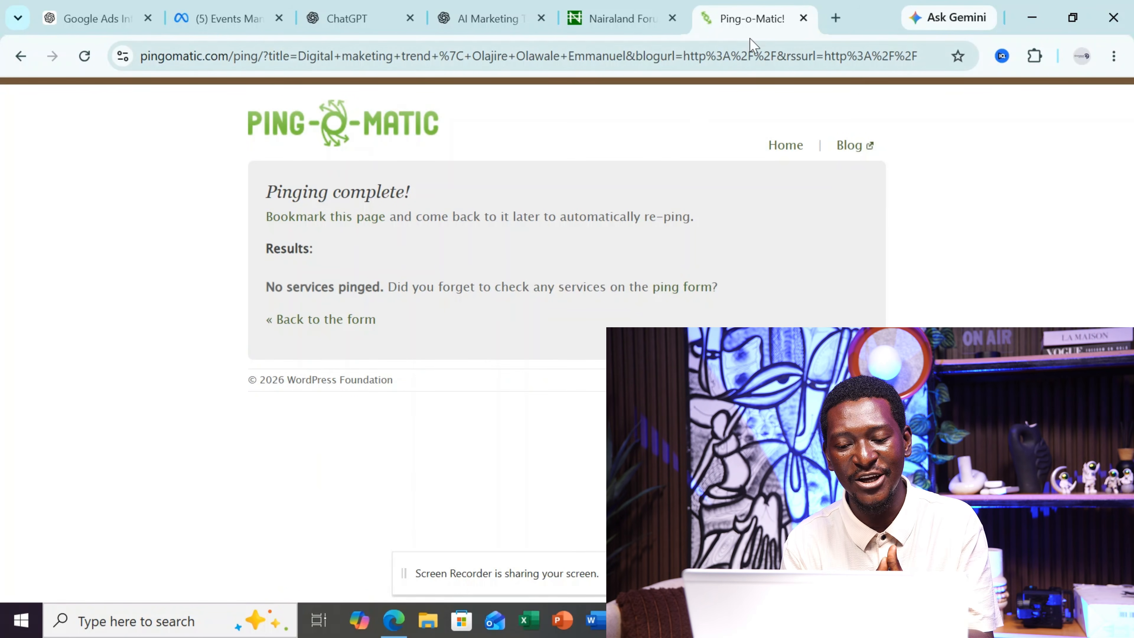
Load dmolawale.com.ng in a new tab, scroll through its sections, and select its address
click(836, 19)
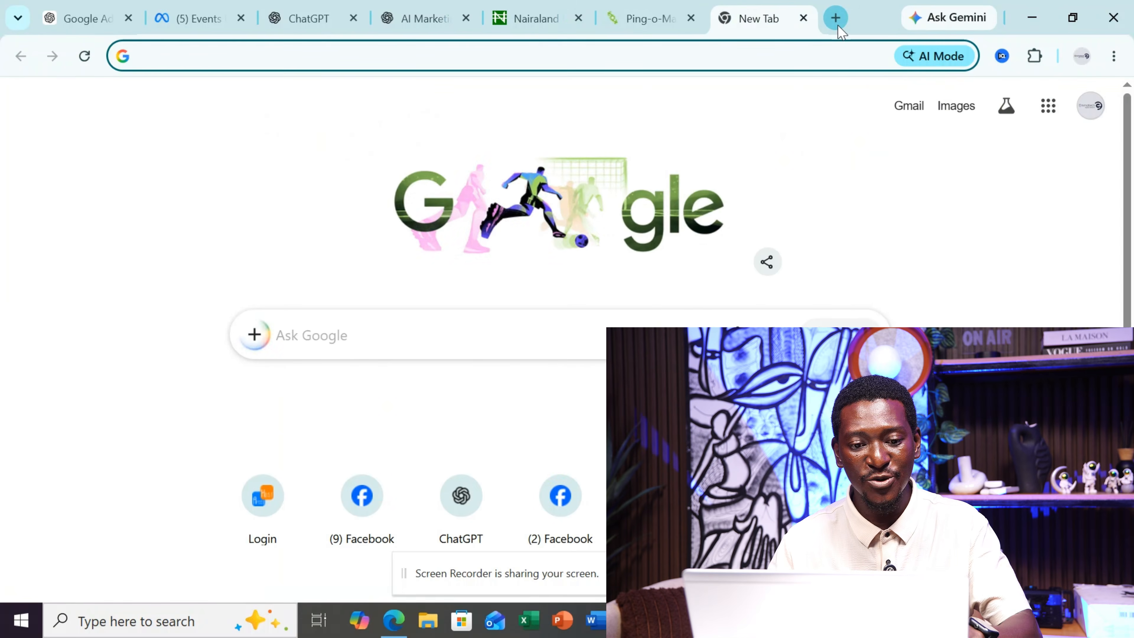
text(dmolawale)
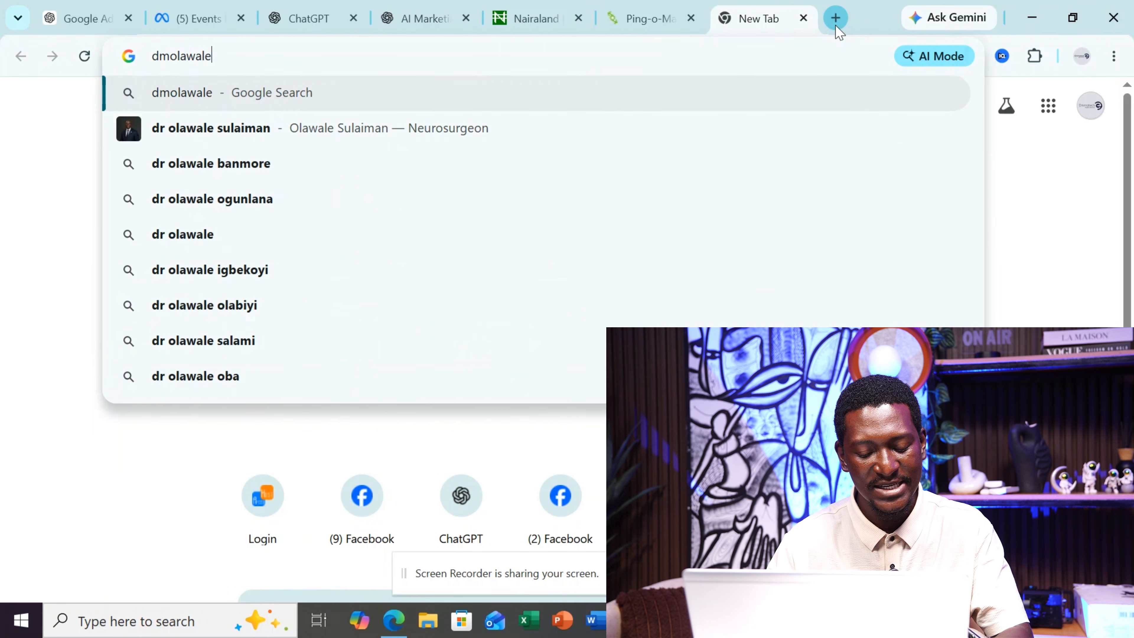
text(.com.n)
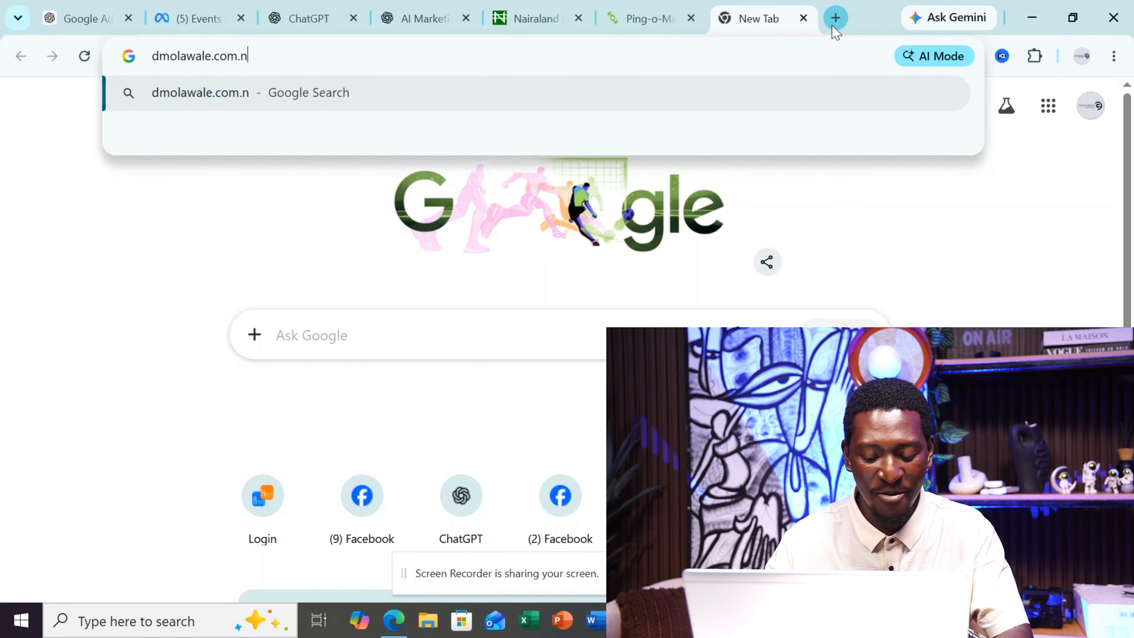
text(g)
key(Return)
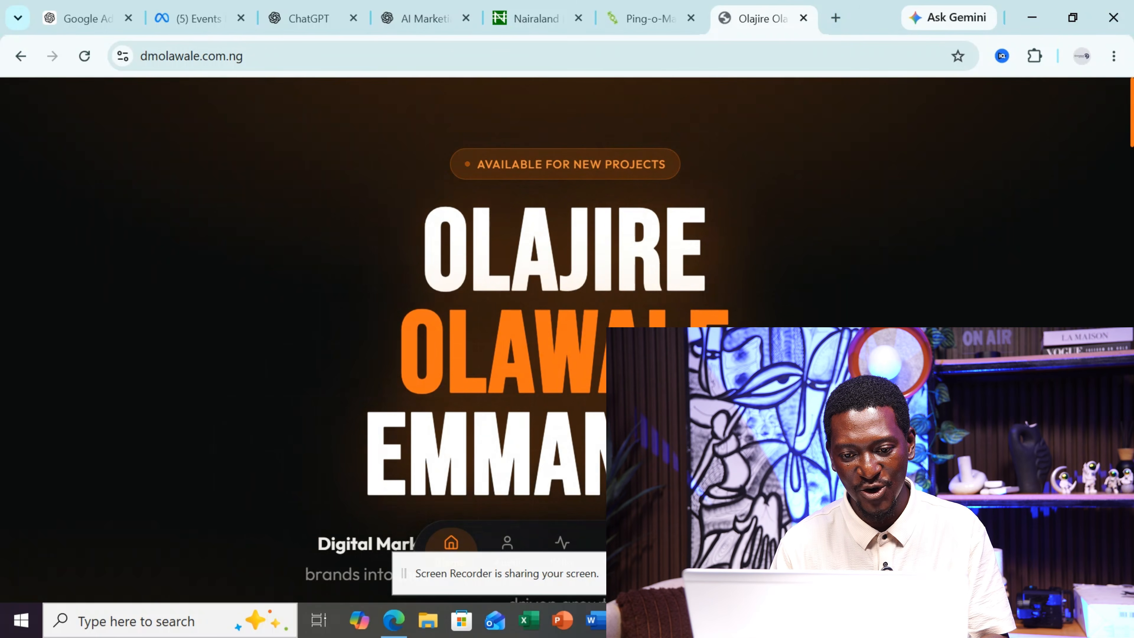
scroll(567, 339, down, 15)
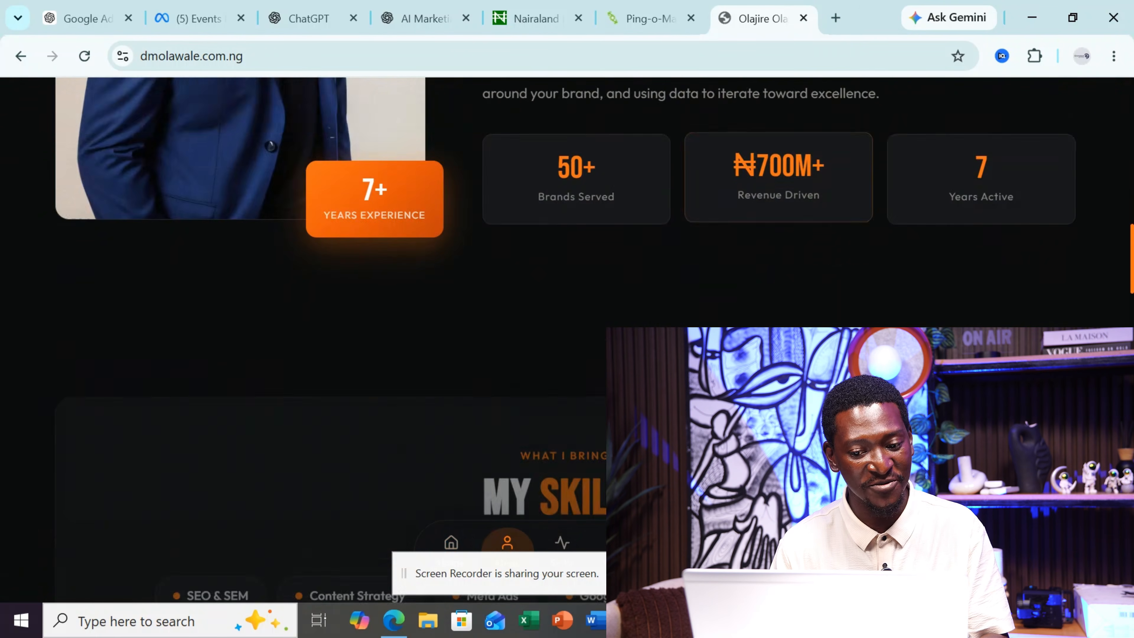
scroll(567, 340, down, 8)
scroll(567, 340, up, 15)
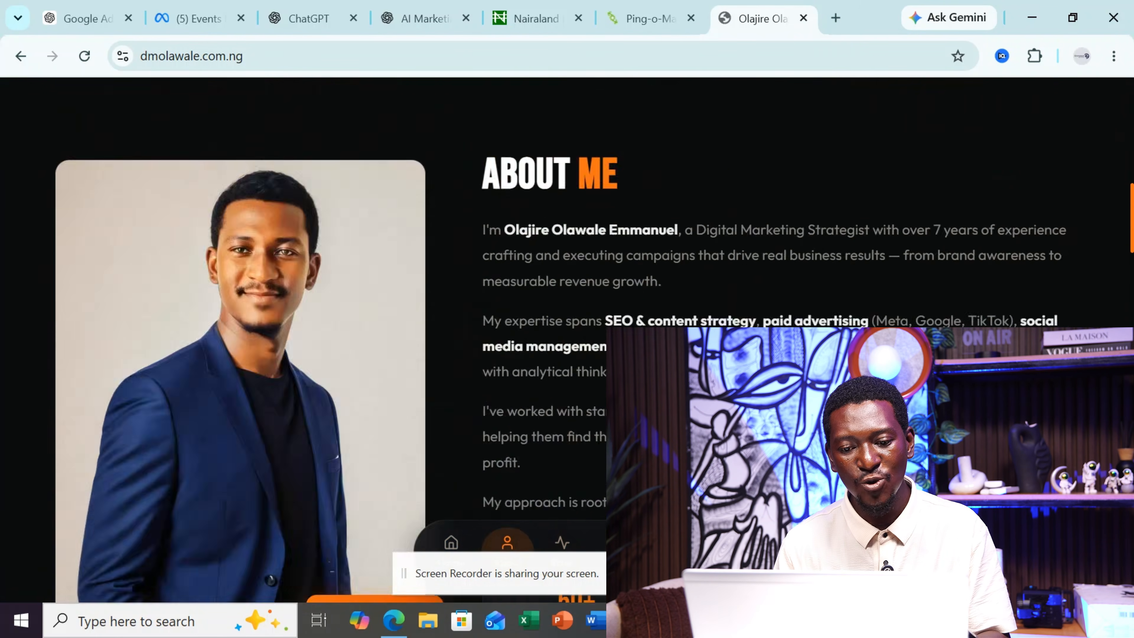
scroll(567, 340, up, 10)
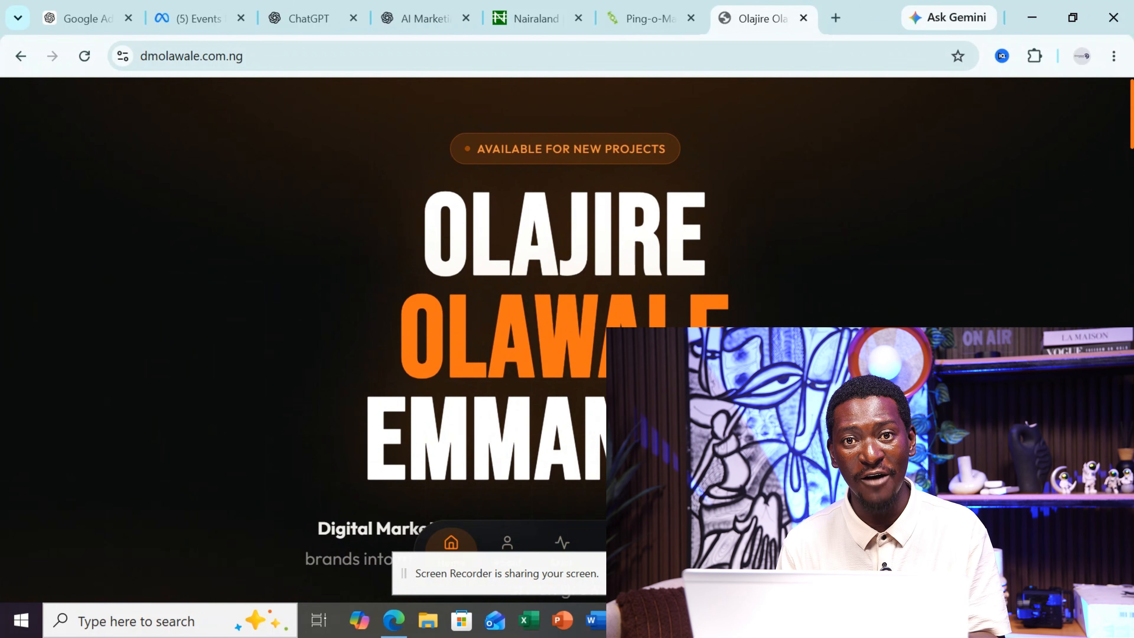
click(269, 60)
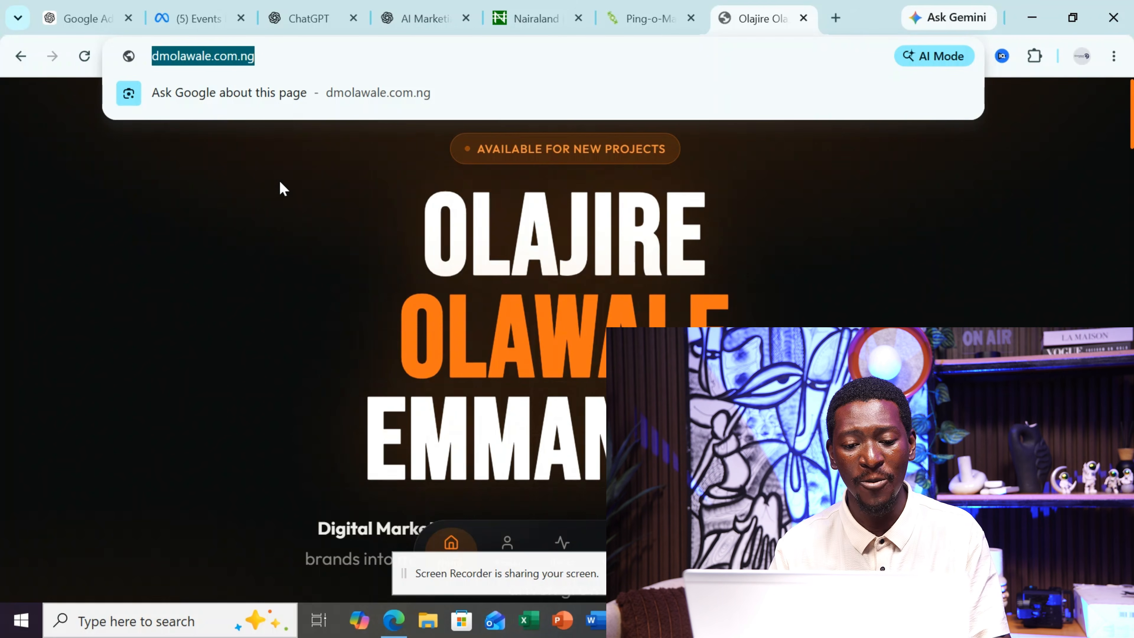
Search 'google search console' in a new tab and start Search Console for rtmfashionz.com
click(838, 22)
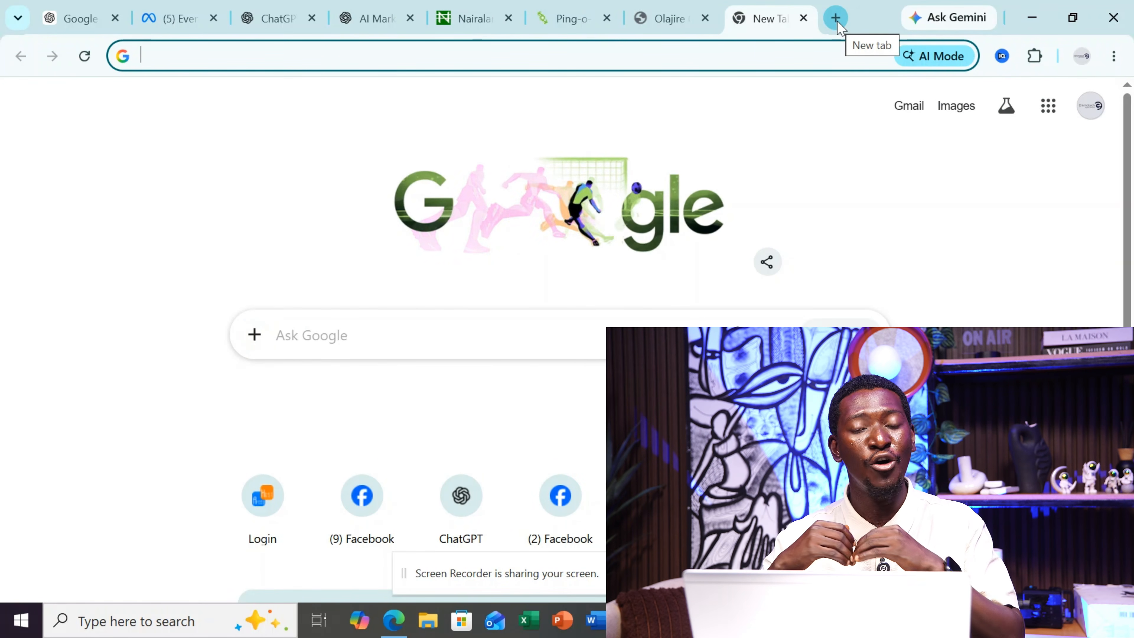
text(Goo)
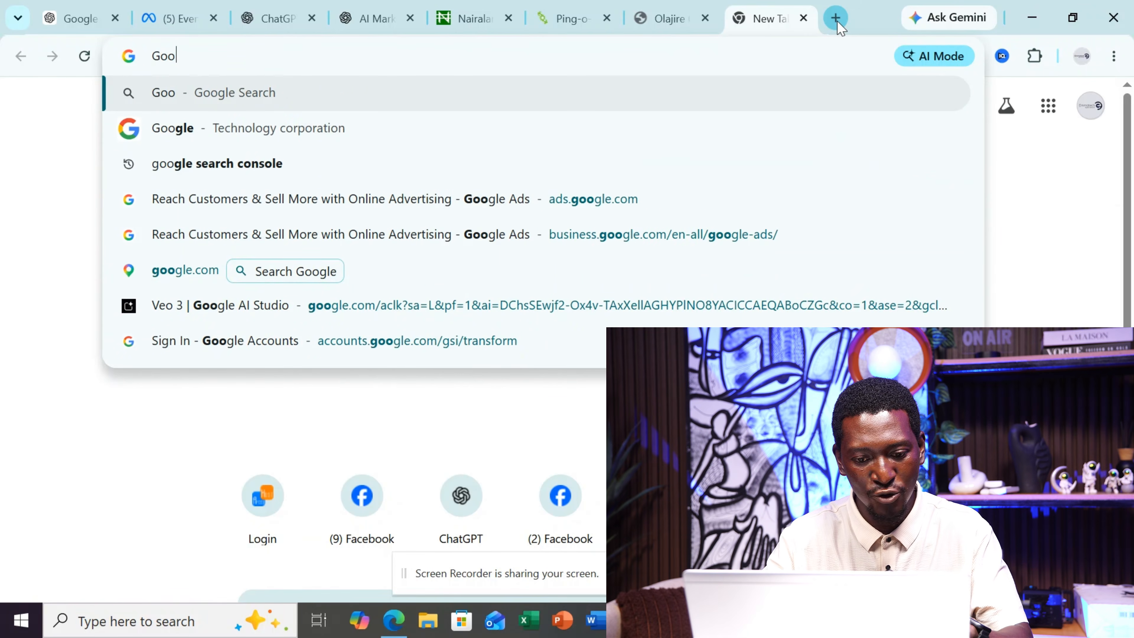
text(glw)
key(BackSpace)
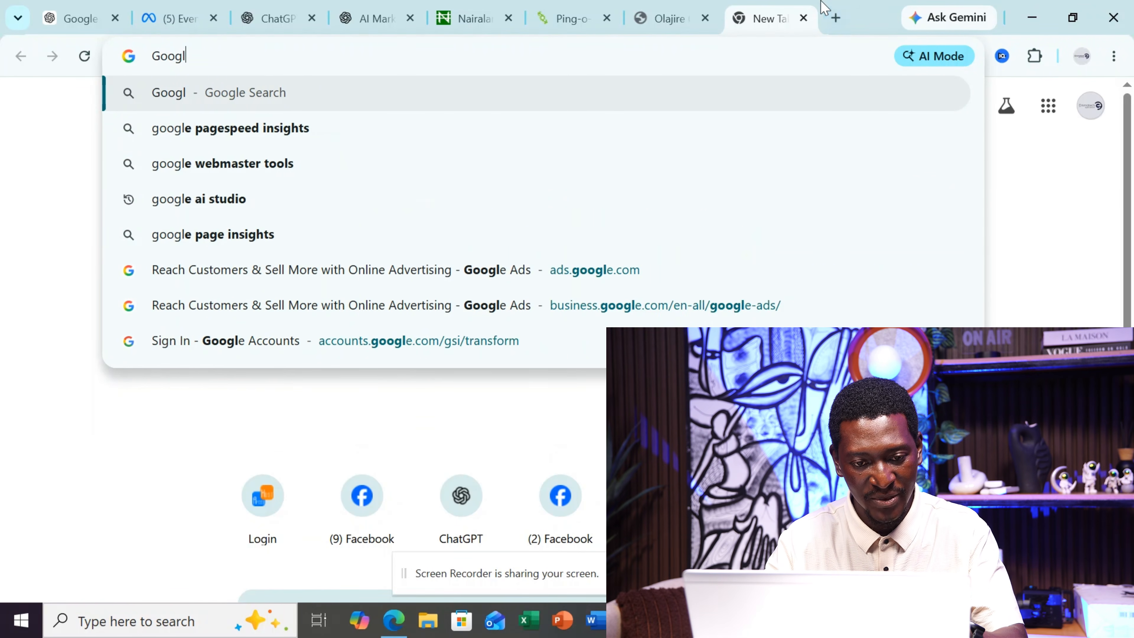
text(e search console)
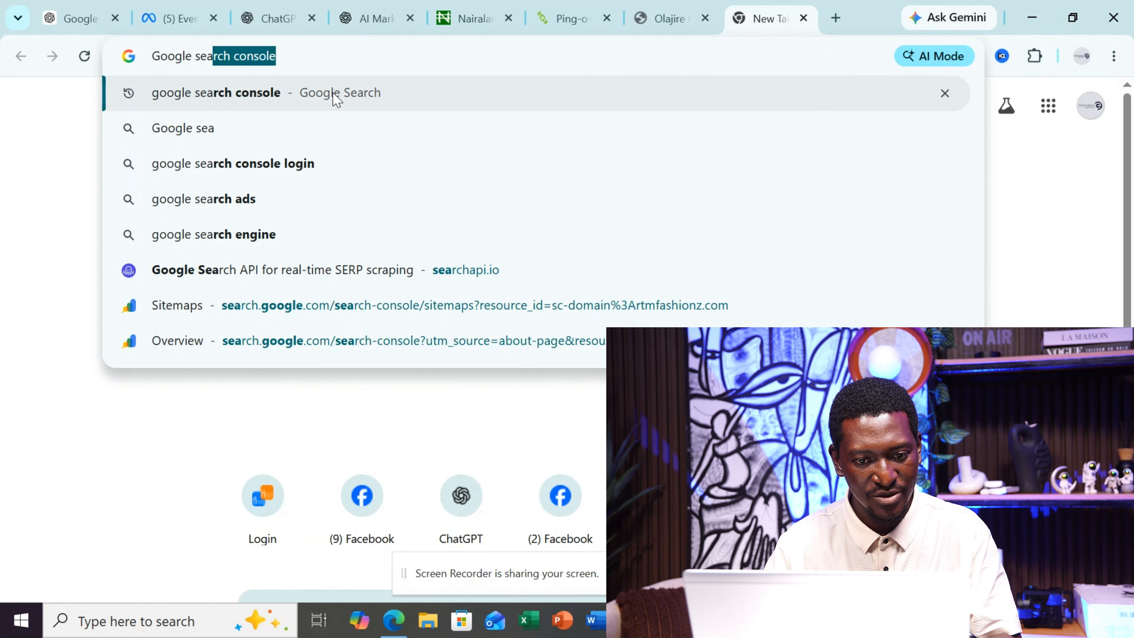
click(334, 97)
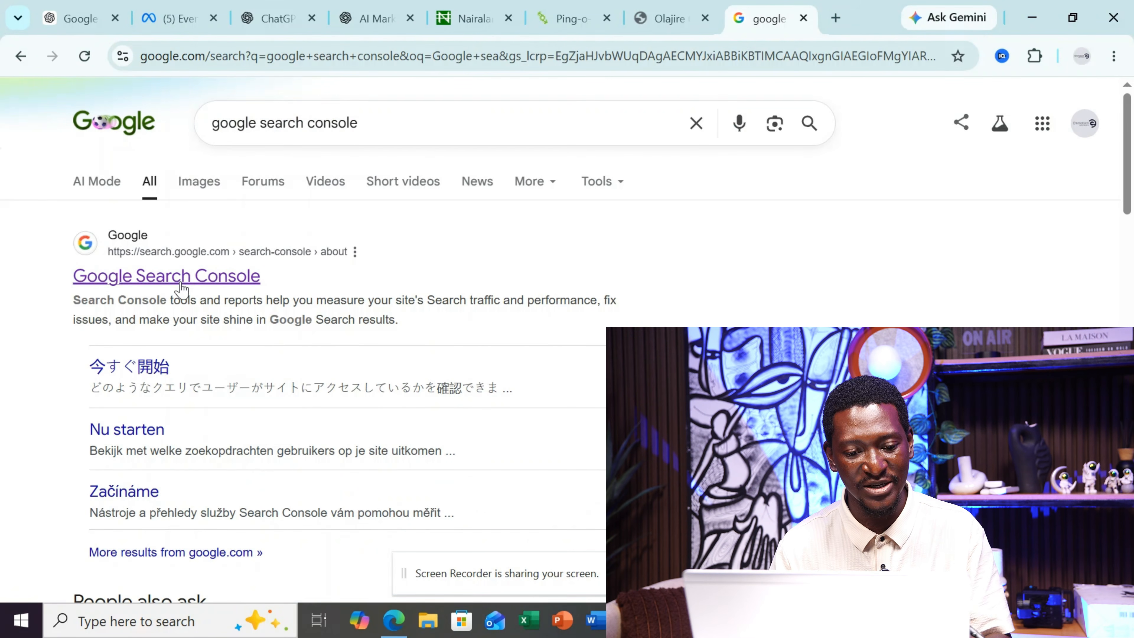
click(182, 290)
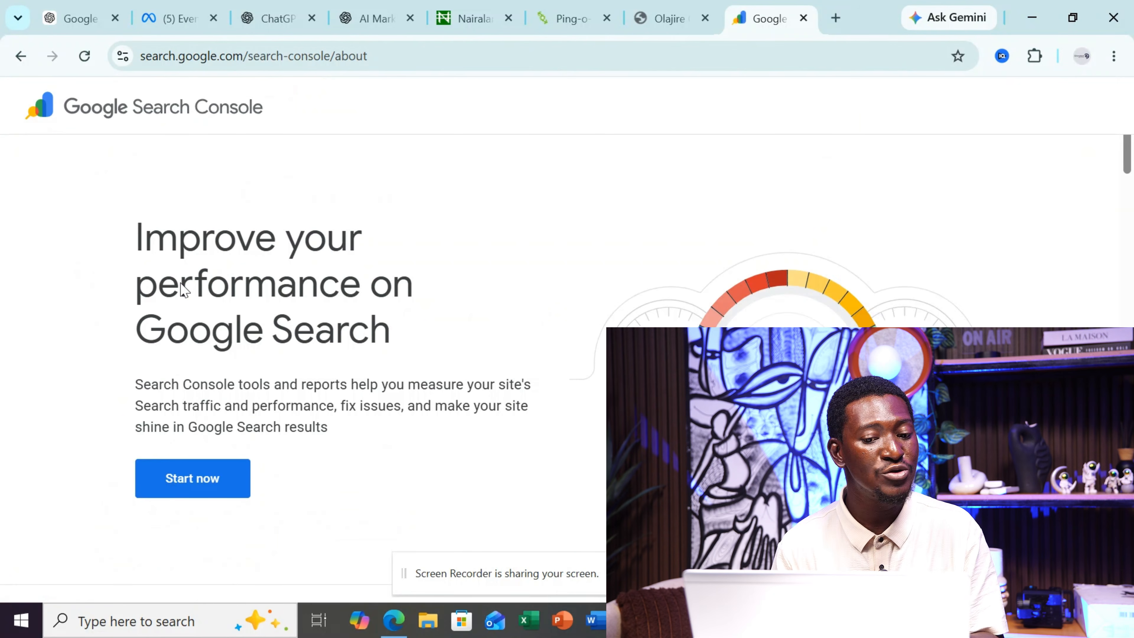
click(184, 481)
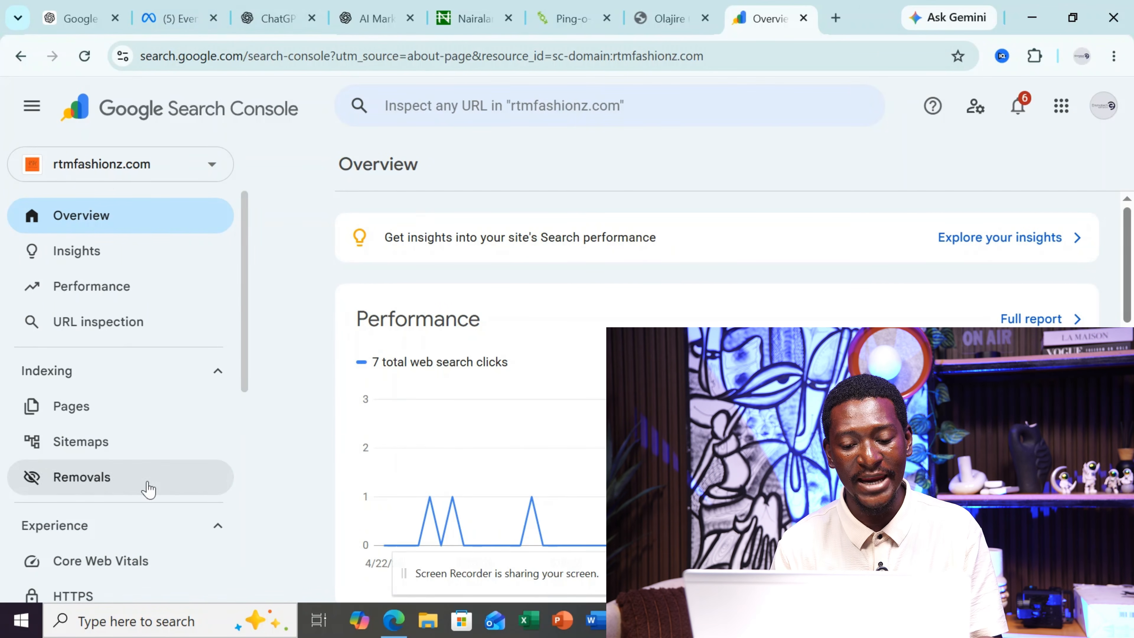
click(420, 110)
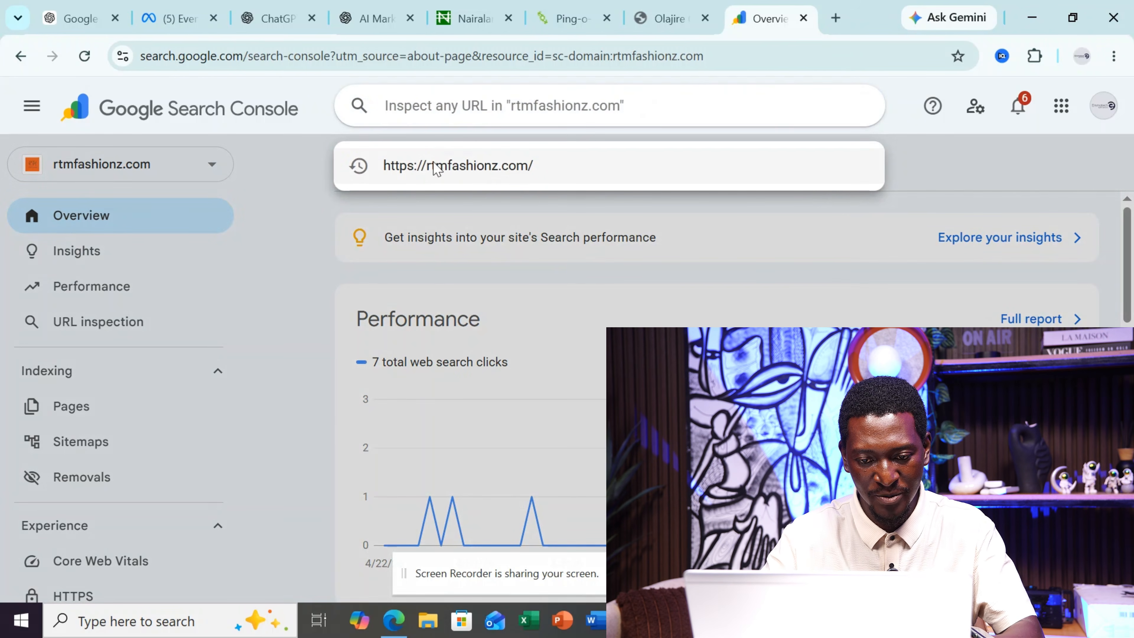
click(437, 171)
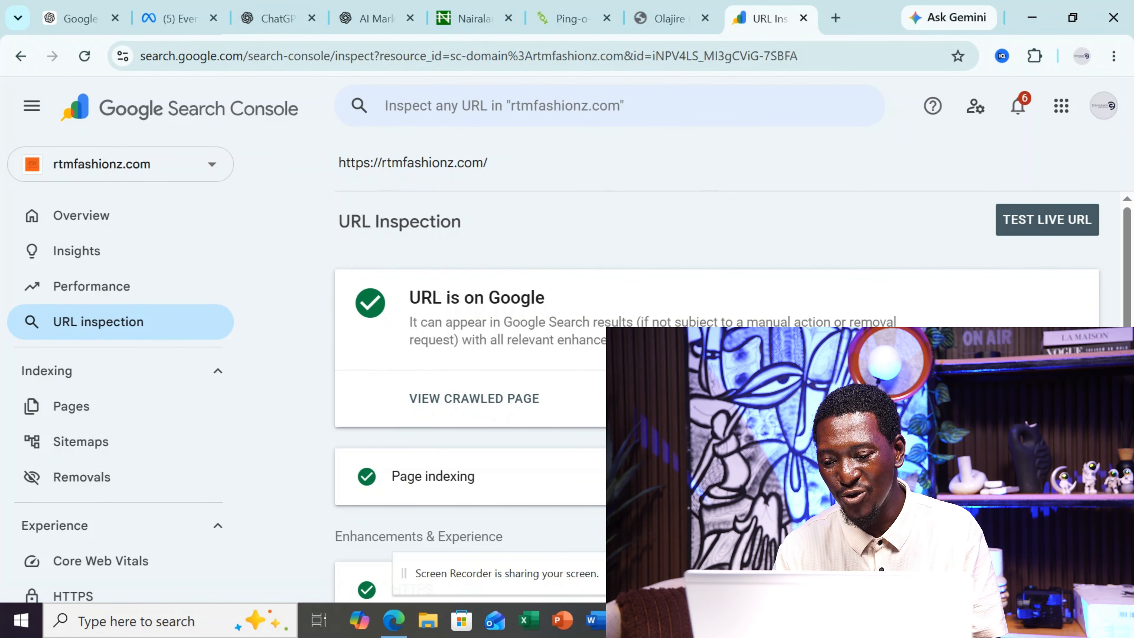
click(1020, 399)
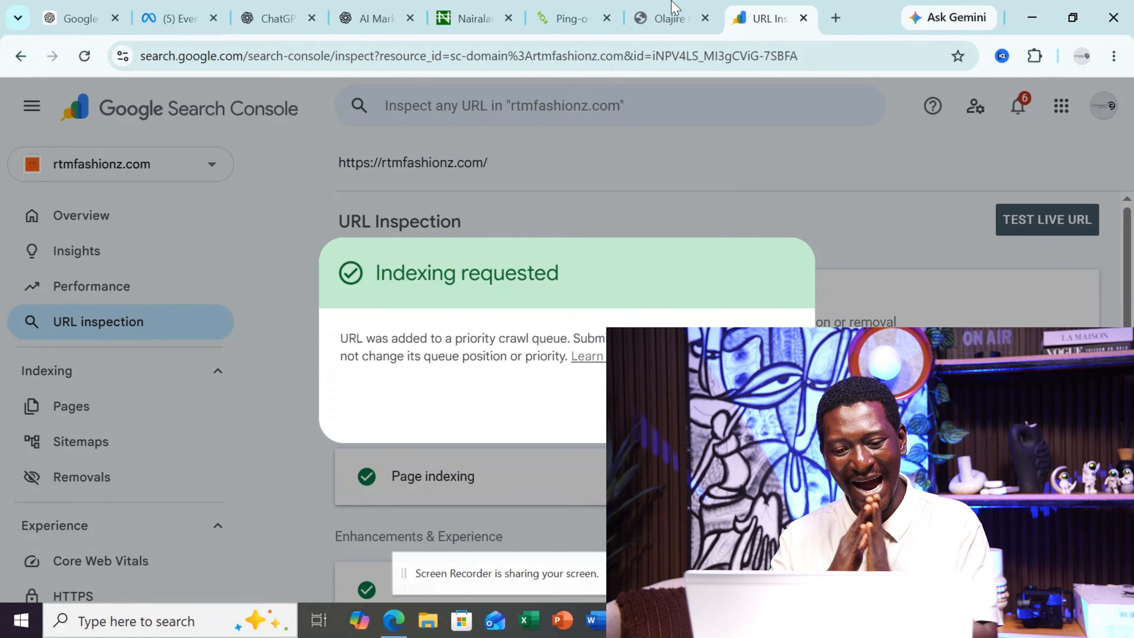
Go back to Ping-o-Matic's form and highlight 'Digital maketing trend' and the owner's name in Blog Name
click(570, 18)
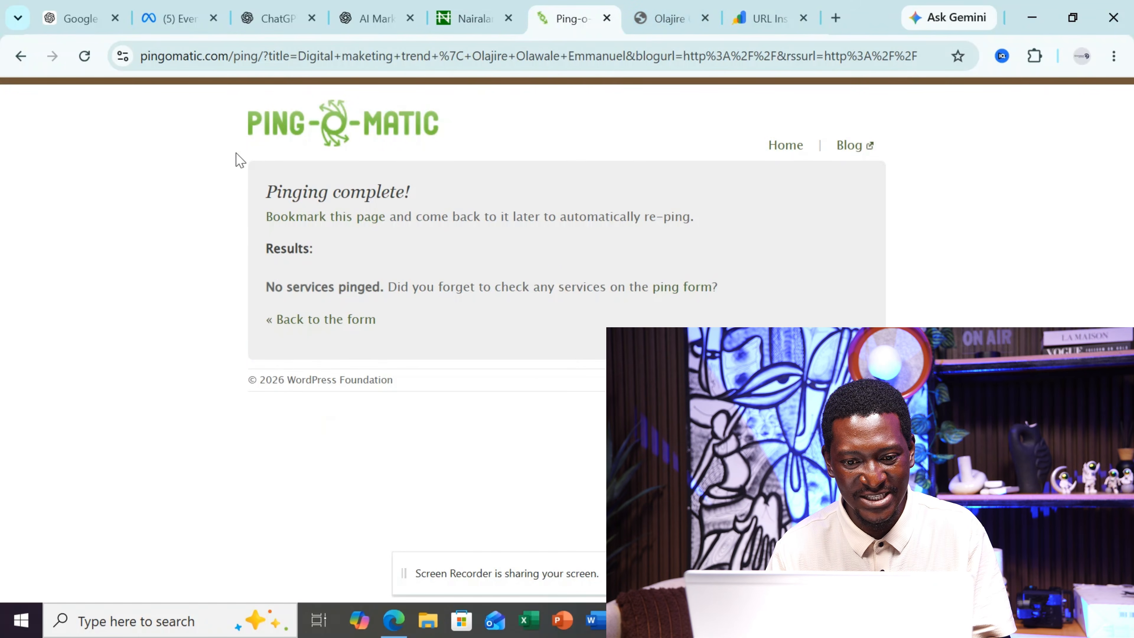
click(779, 157)
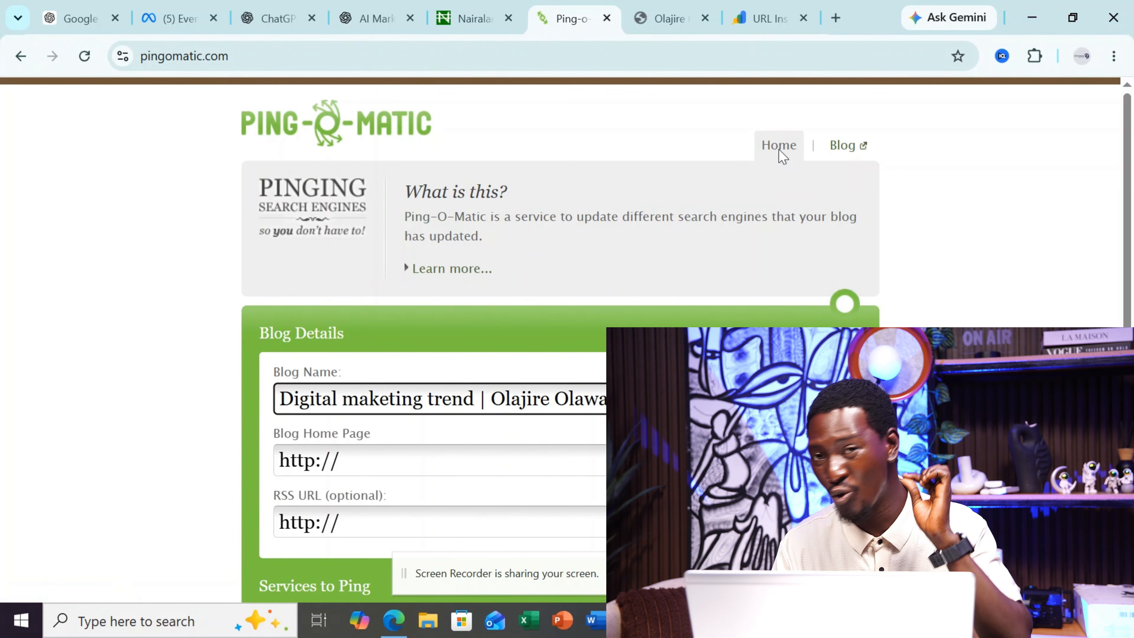
drag(279, 397, 474, 395)
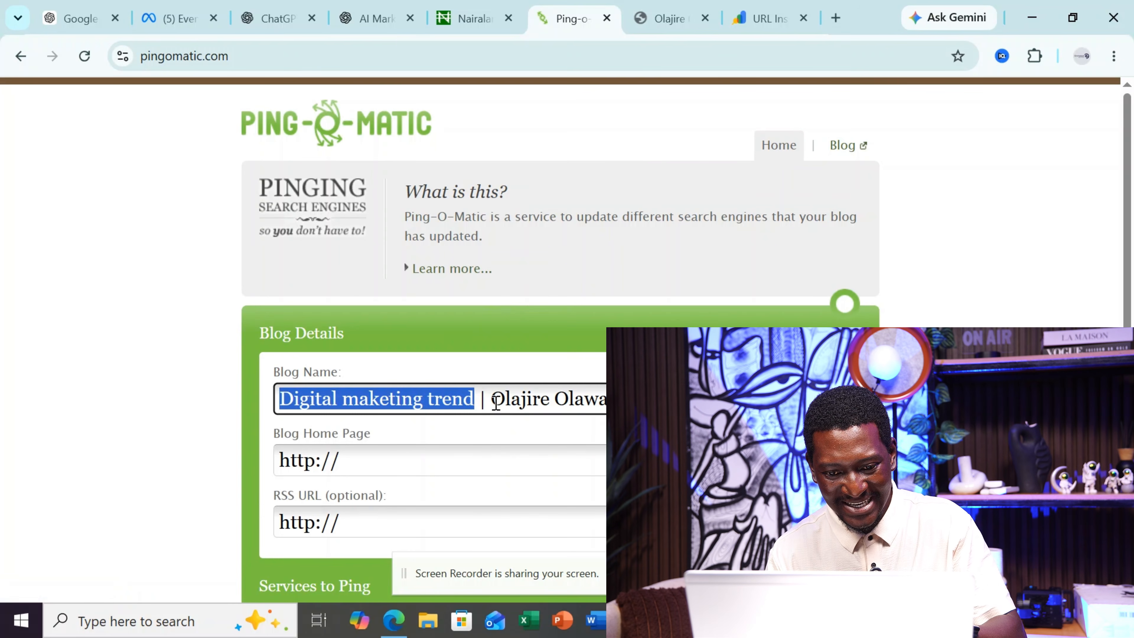
click(485, 400)
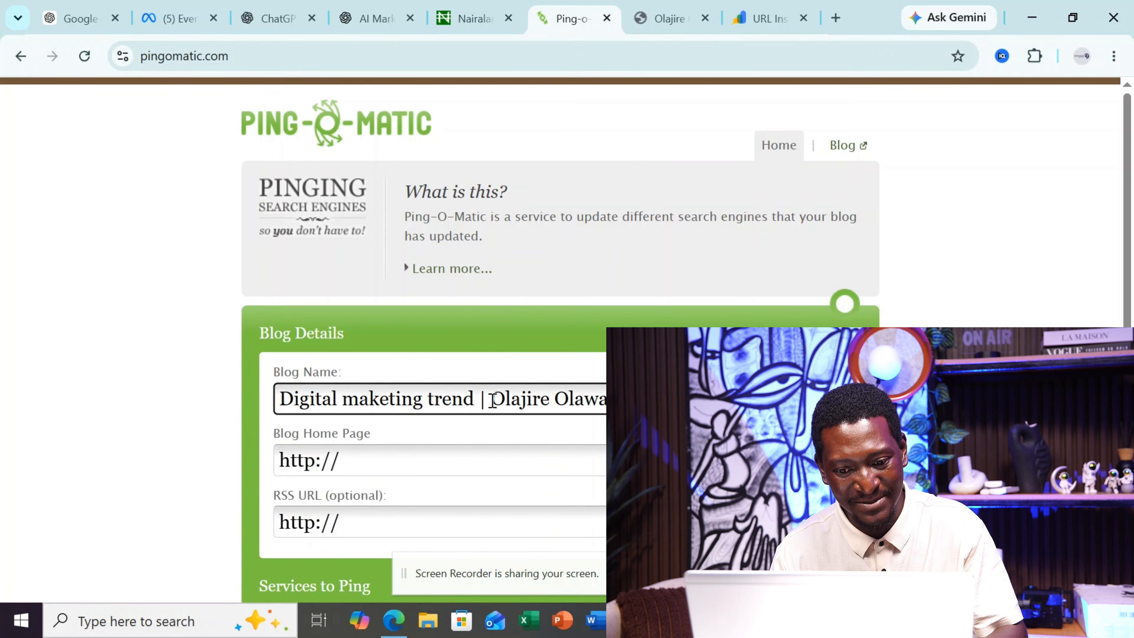
drag(492, 400, 724, 399)
scroll(565, 483, down, 4)
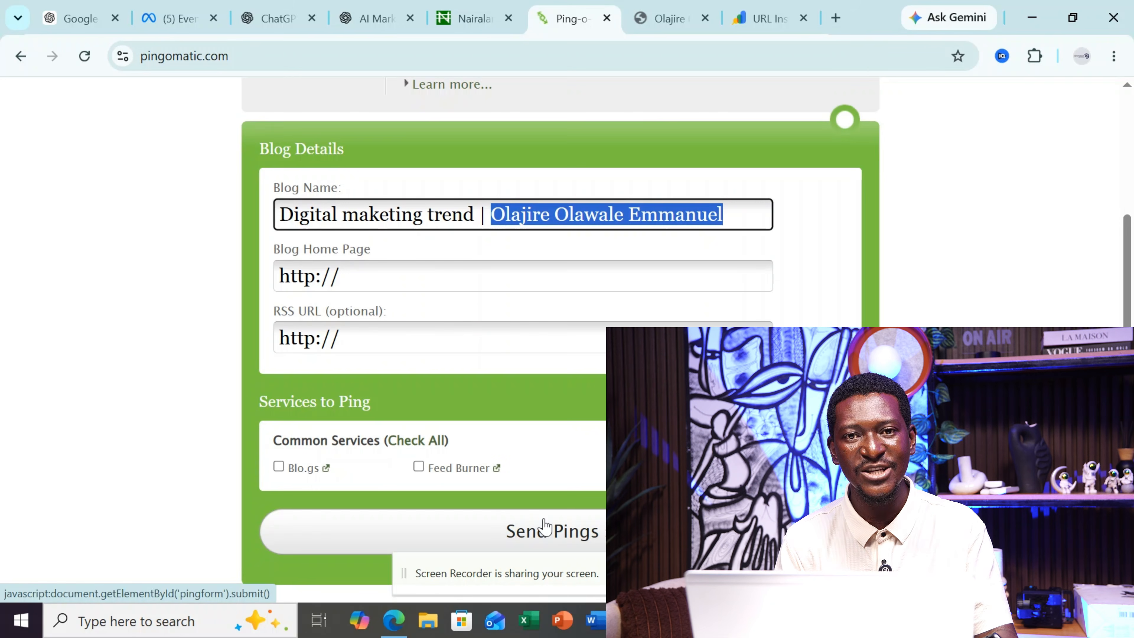
Search Google for the owner's full name, browse the results, and view the AI Mode summary
click(836, 19)
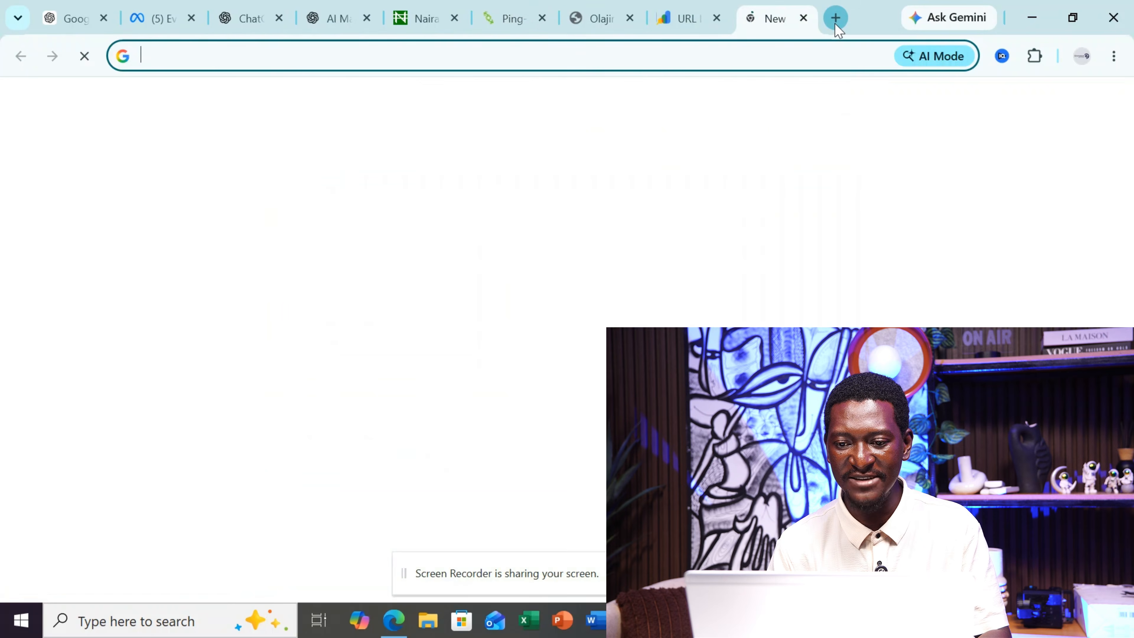
text(ola)
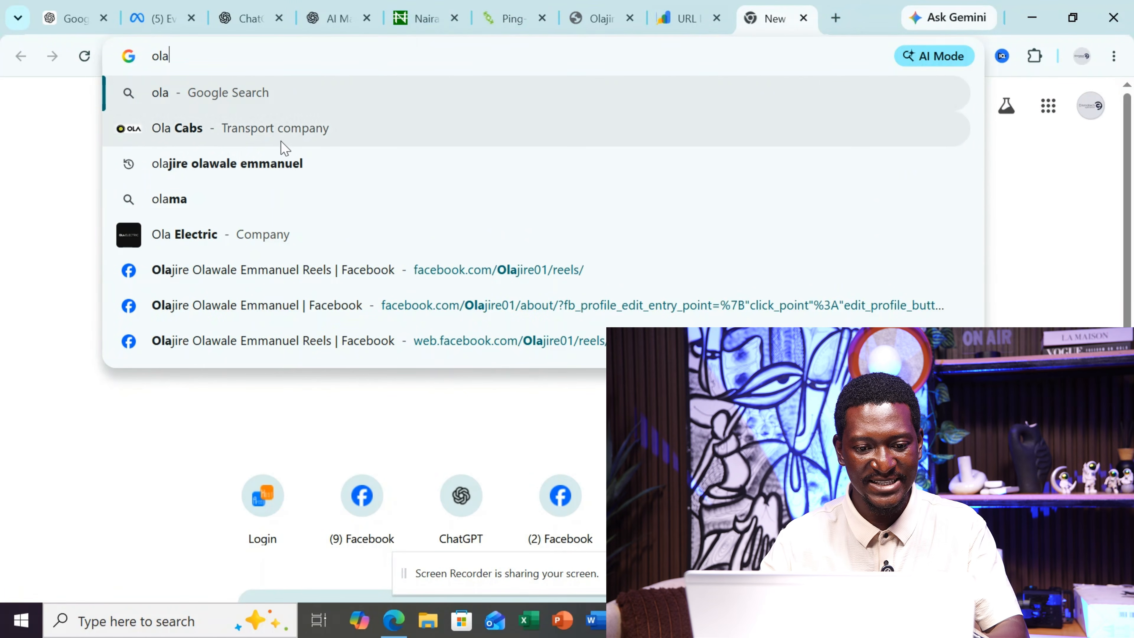
click(273, 164)
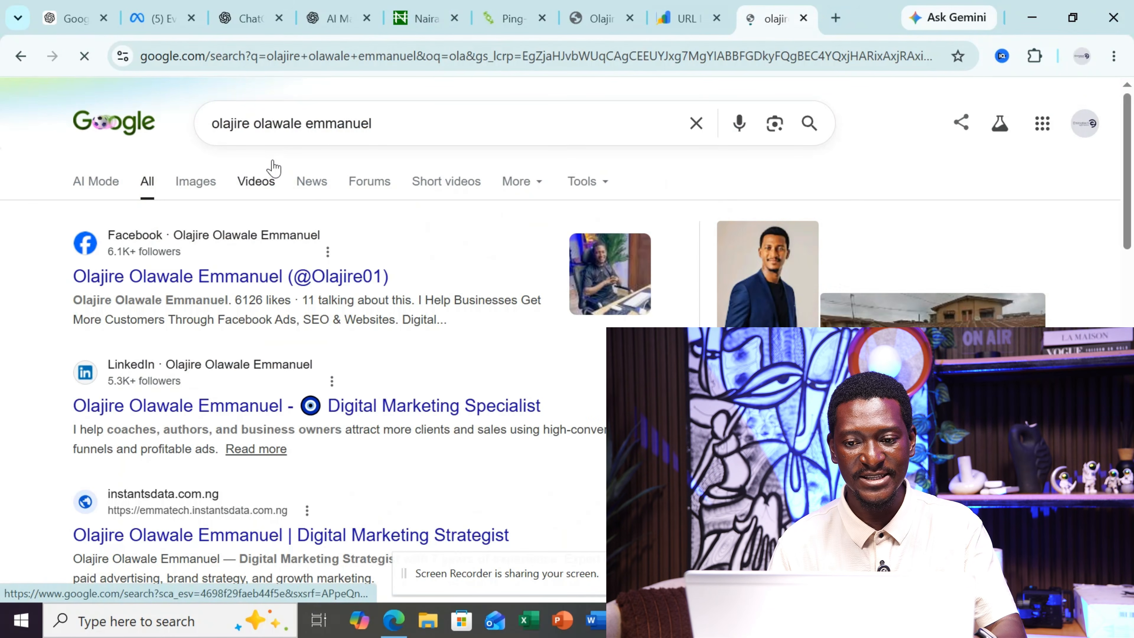
scroll(282, 400, down, 5)
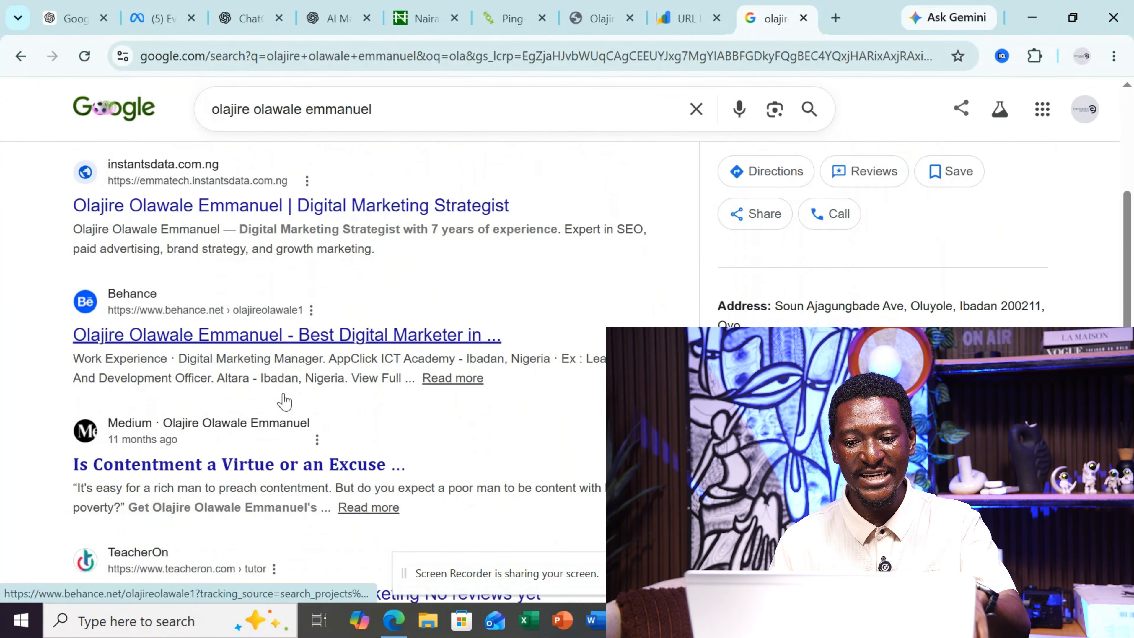
scroll(285, 401, down, 15)
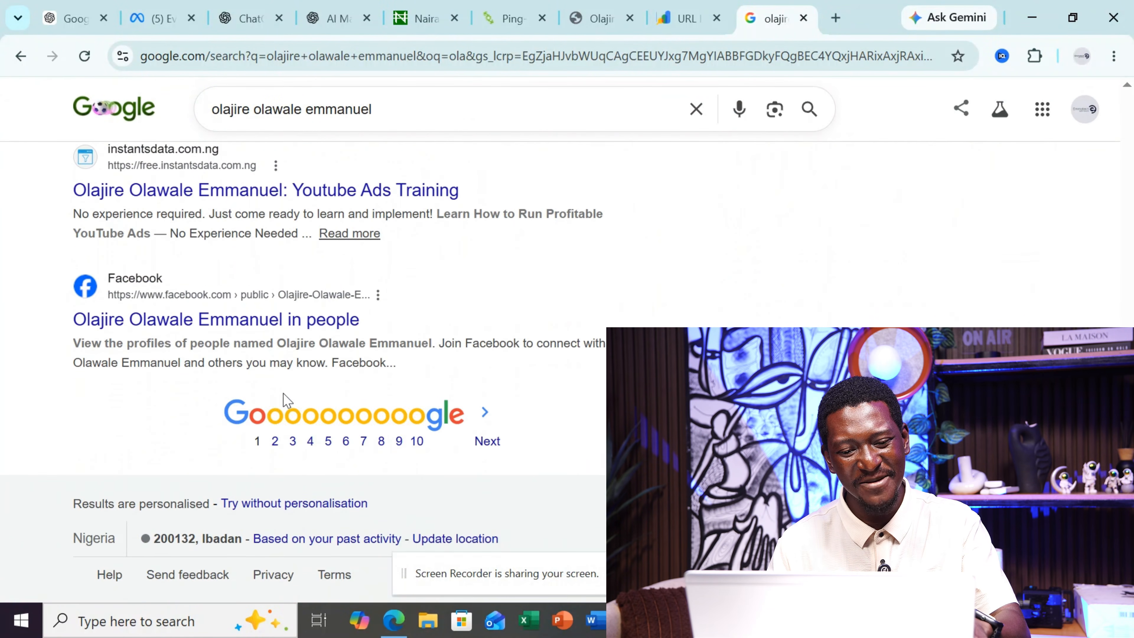
scroll(287, 400, up, 20)
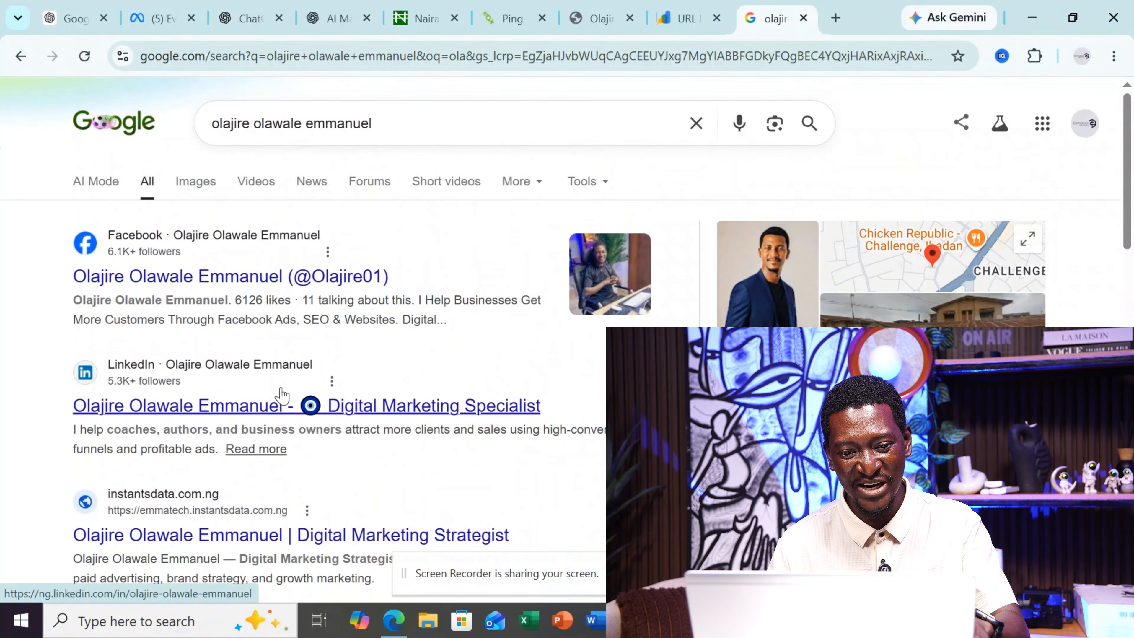
click(104, 186)
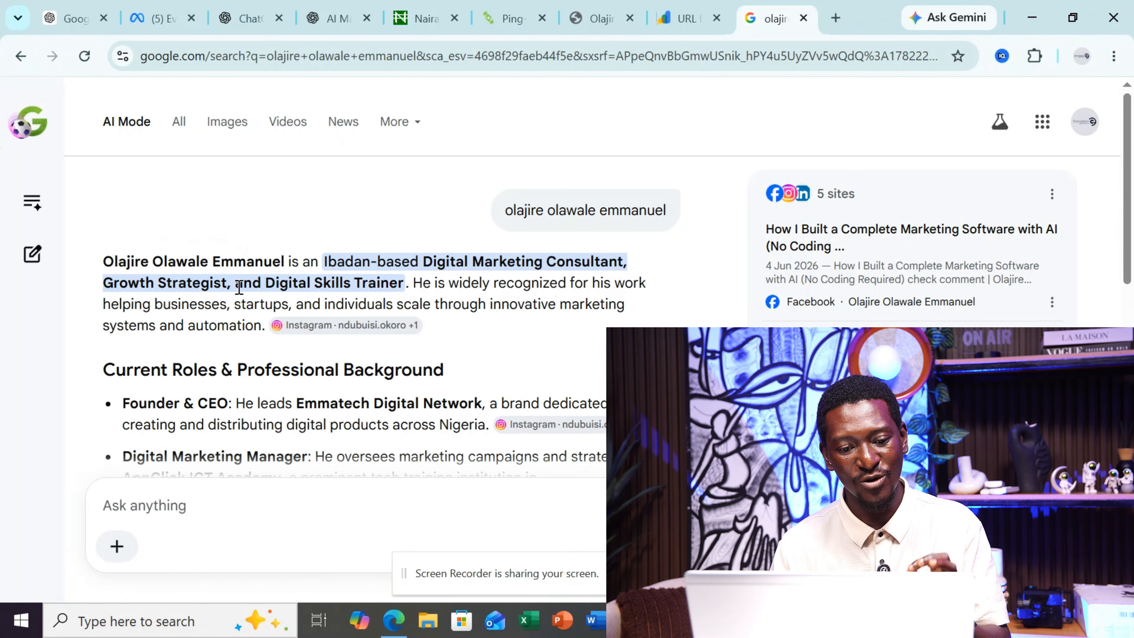
scroll(304, 317, down, 3)
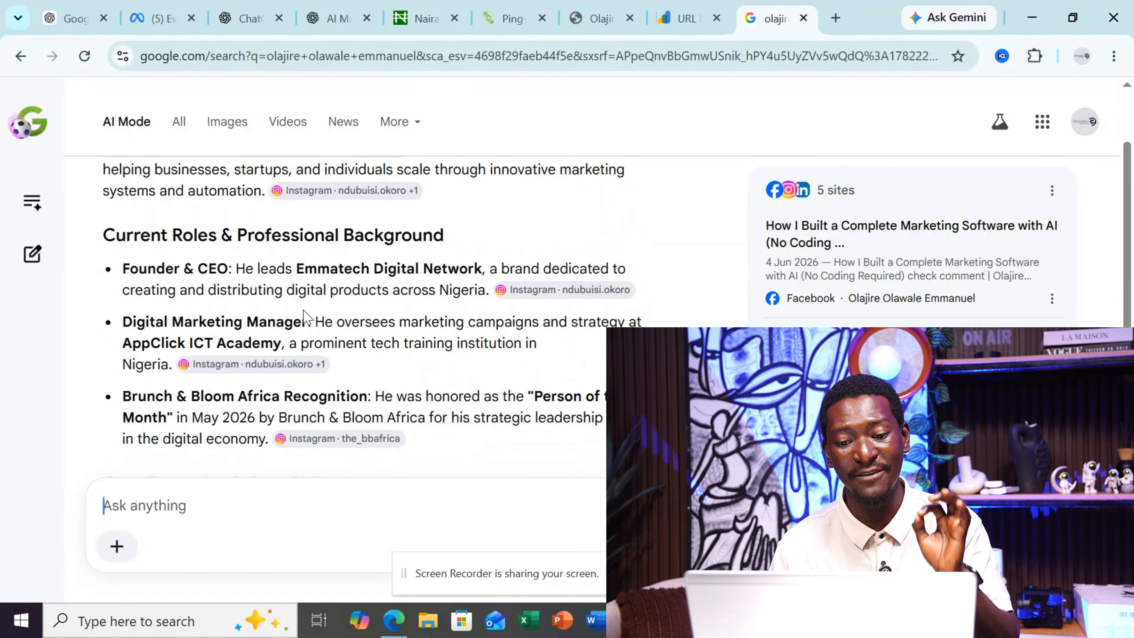